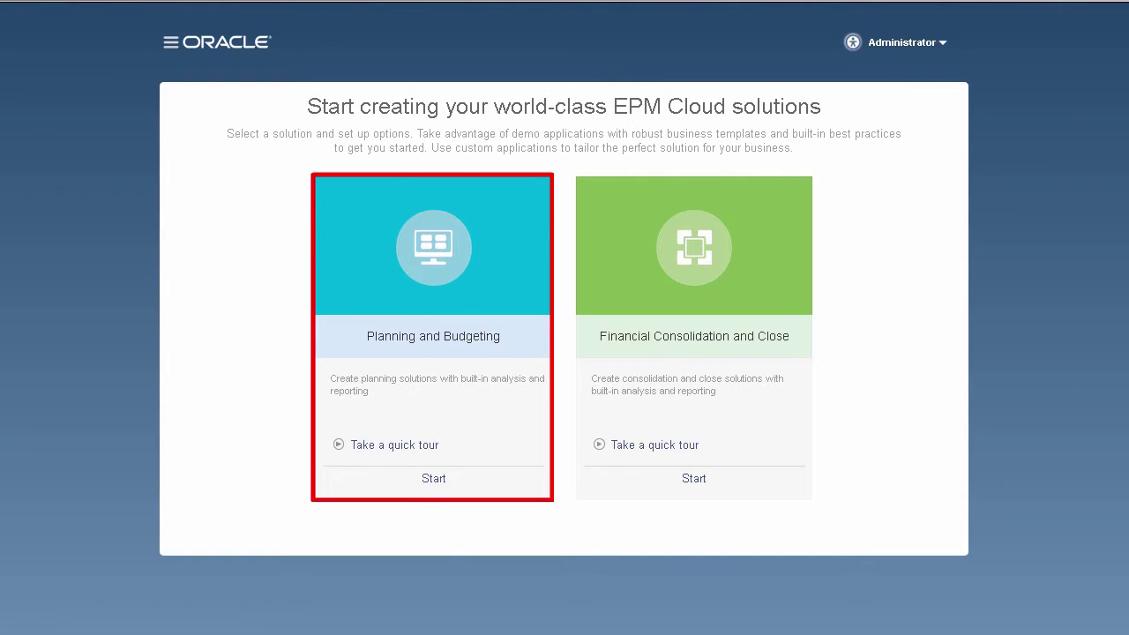
Step: Start a Lite Planning and Budgeting application named RevExp with the description Revenue and Expense Planning Application
left_click(433, 481)
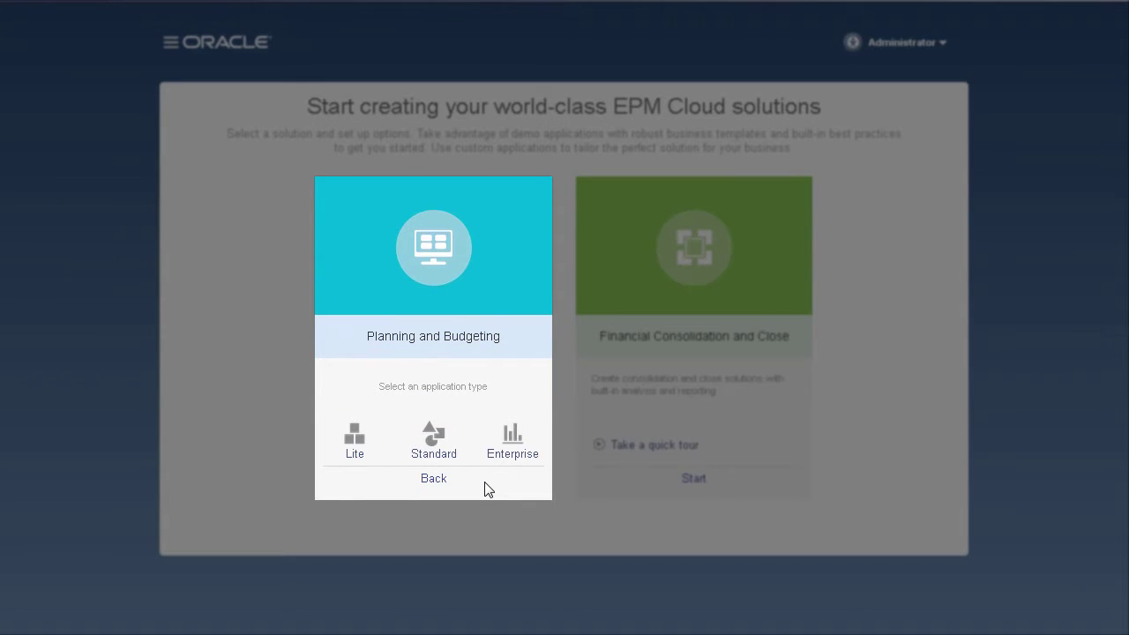
left_click(449, 449)
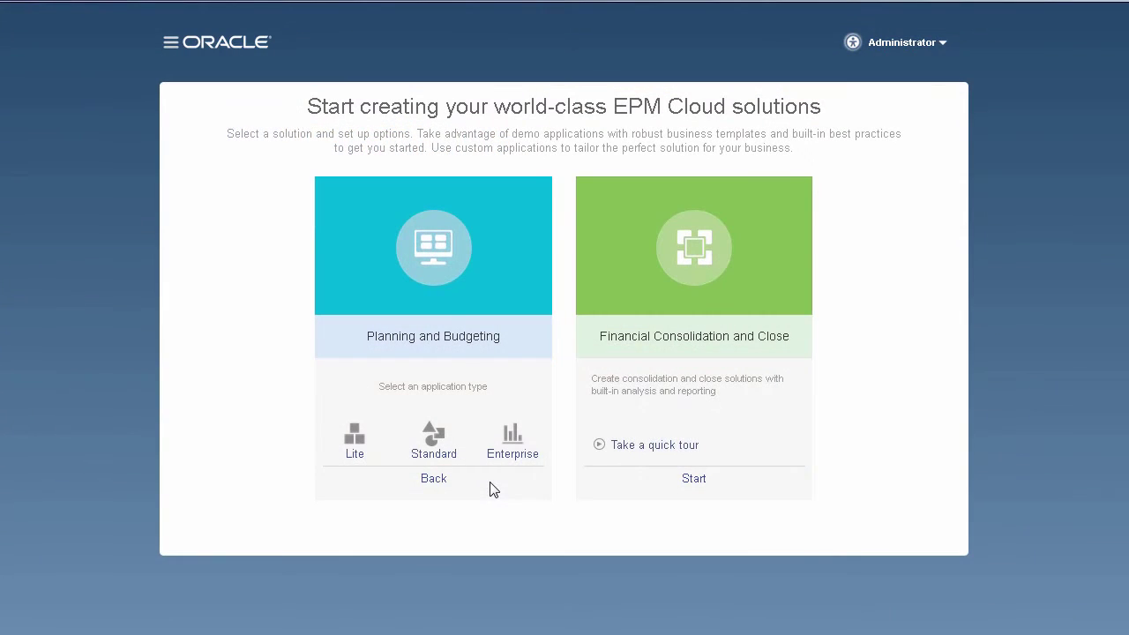
left_click(357, 458)
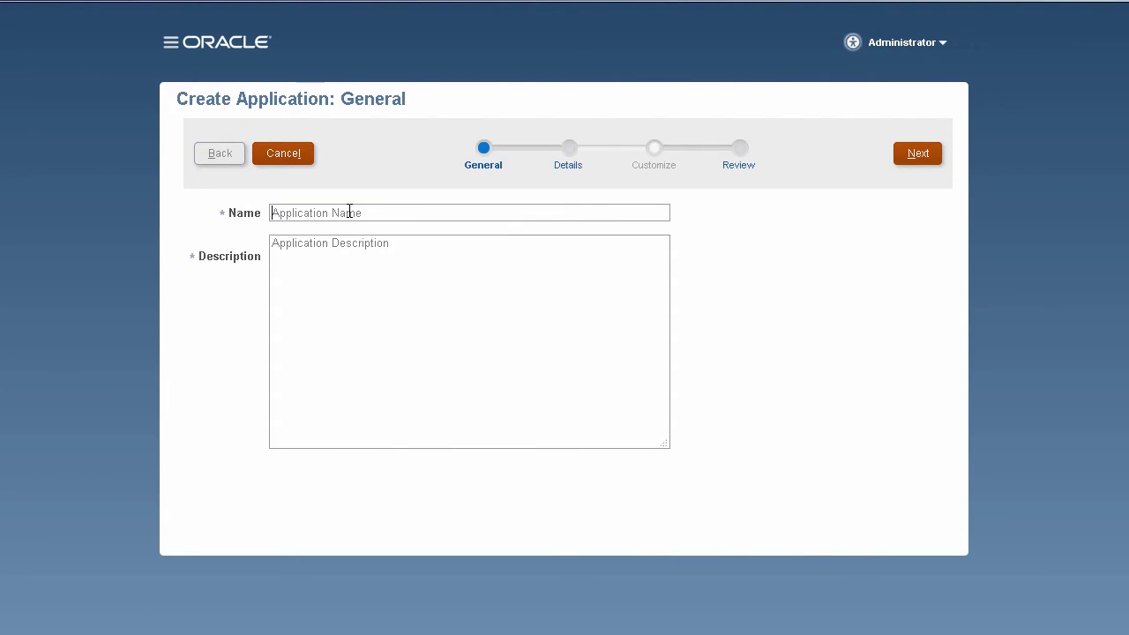
type("RevExp")
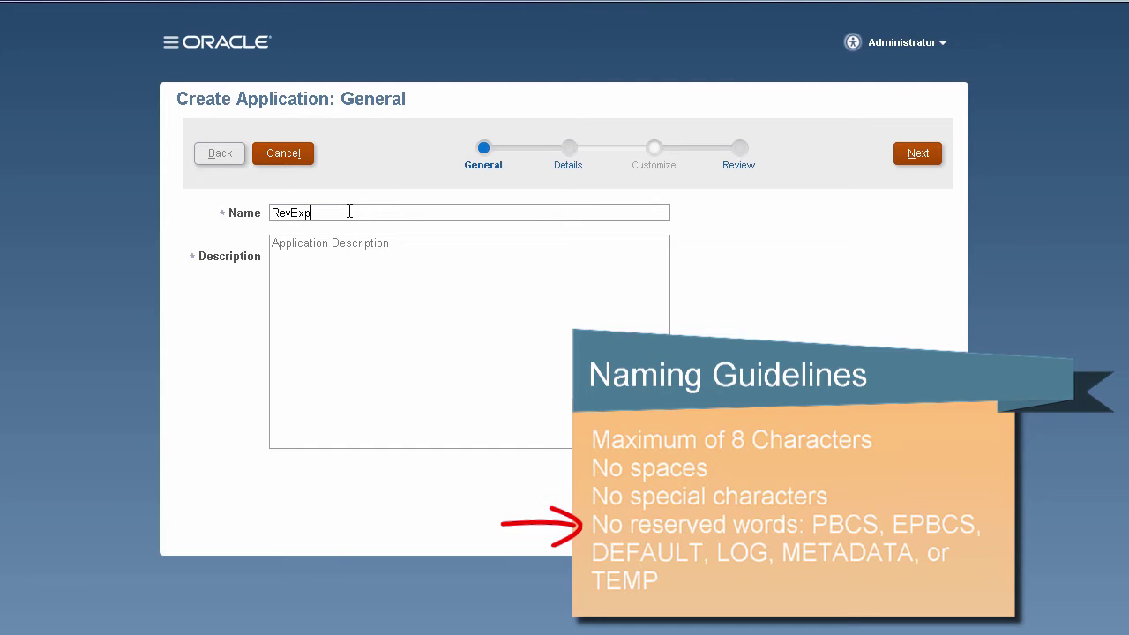
left_click(299, 247)
type("Revenue and")
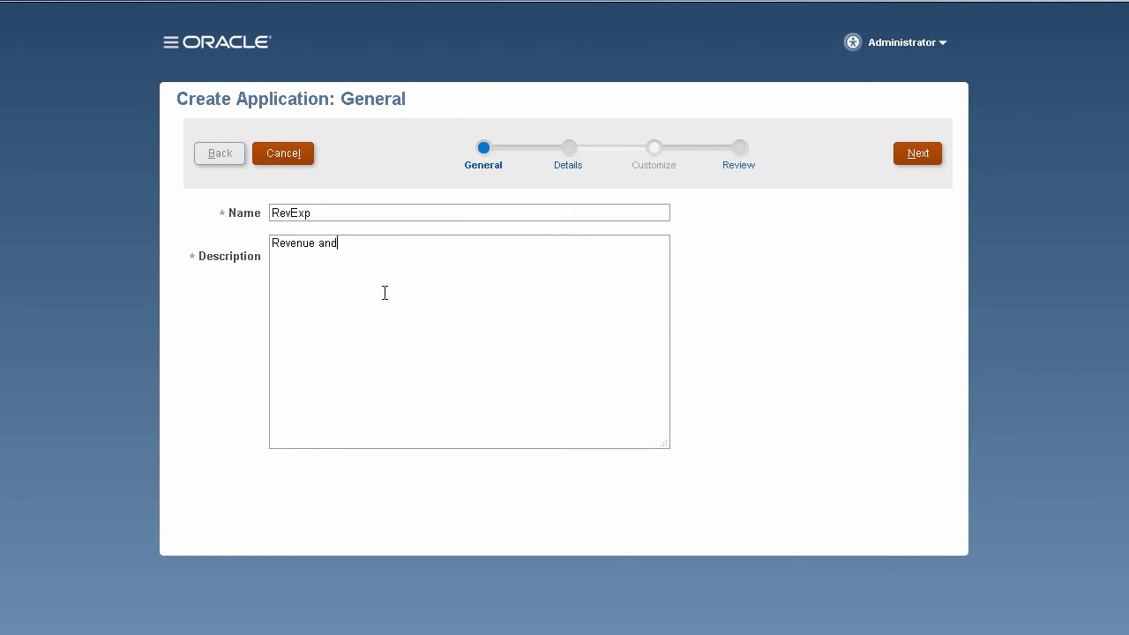
type(" Expense Planning Application")
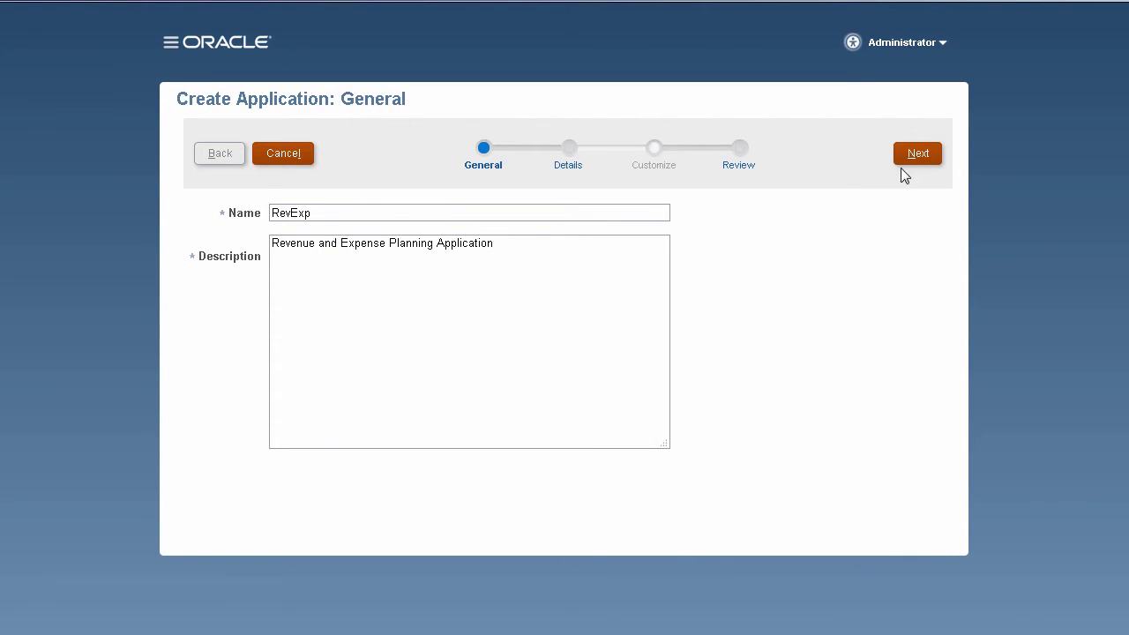
left_click(924, 162)
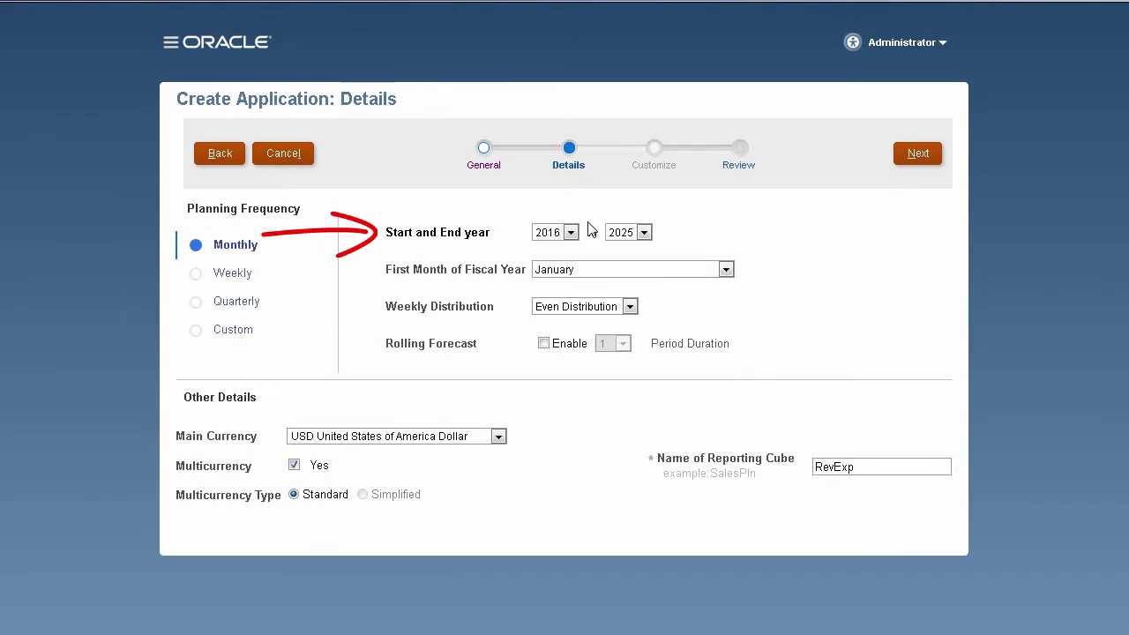
Step: Set the RevExp application's start year to 2014 and end year to 2020
left_click(570, 232)
left_click(561, 249)
left_click(643, 232)
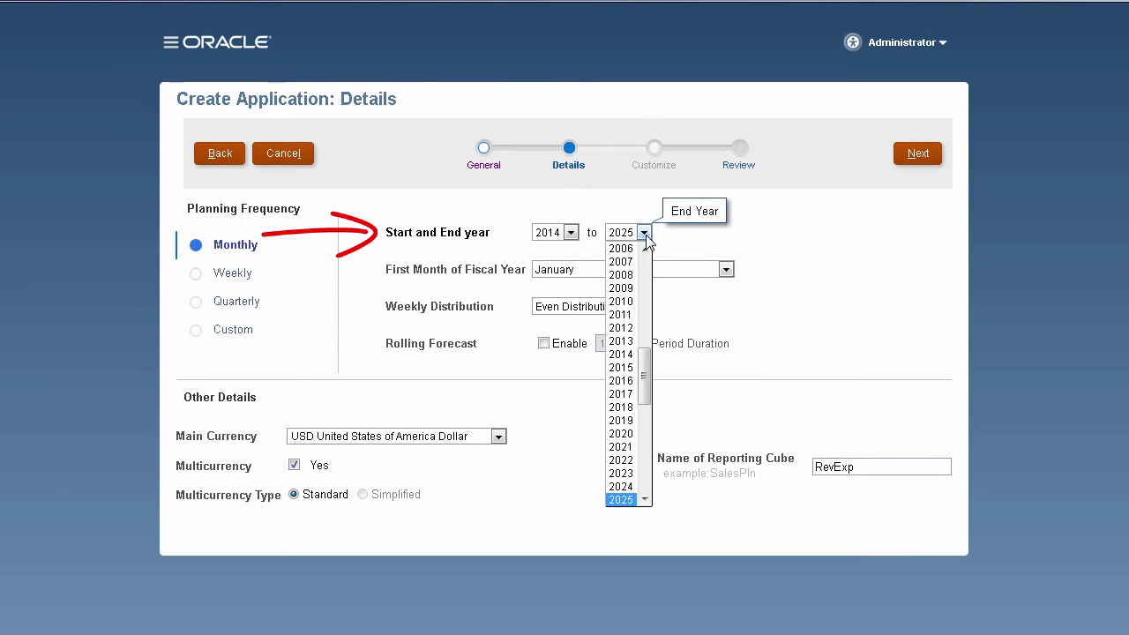
left_click(621, 408)
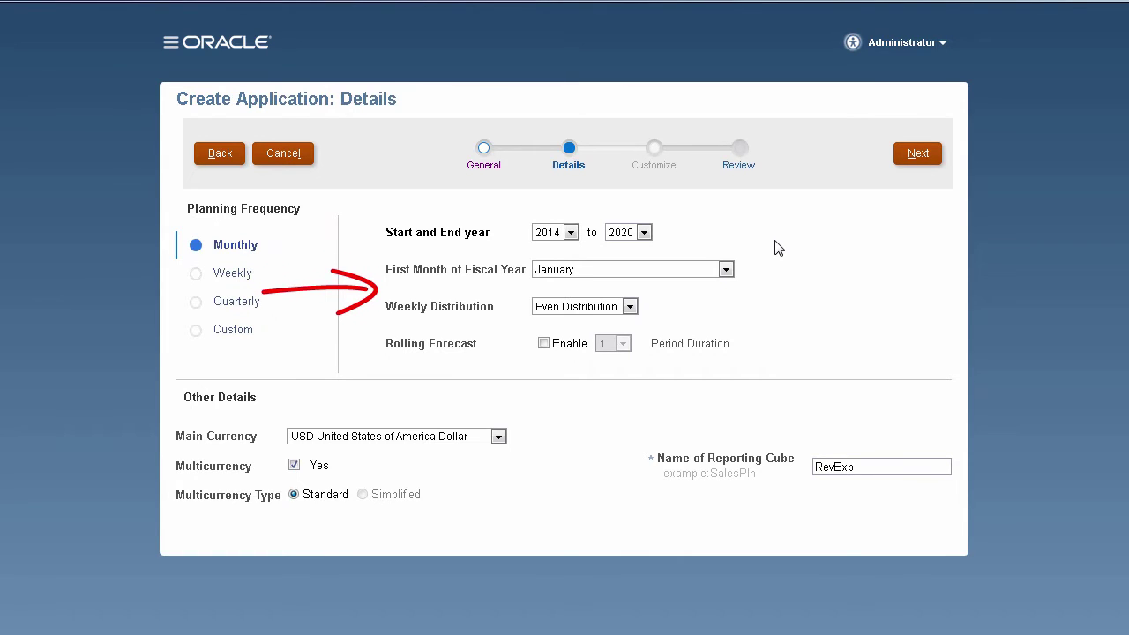
Step: Keep Even Distribution for the weeks, enable a rolling forecast with a period duration of 4, and continue to the review
left_click(630, 306)
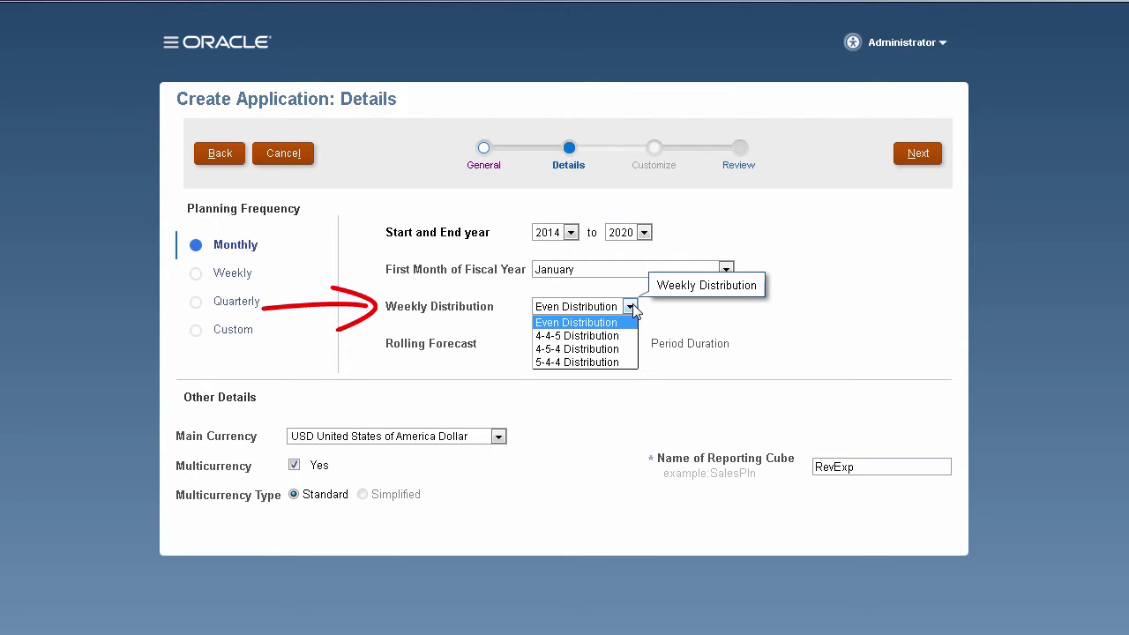
left_click(631, 307)
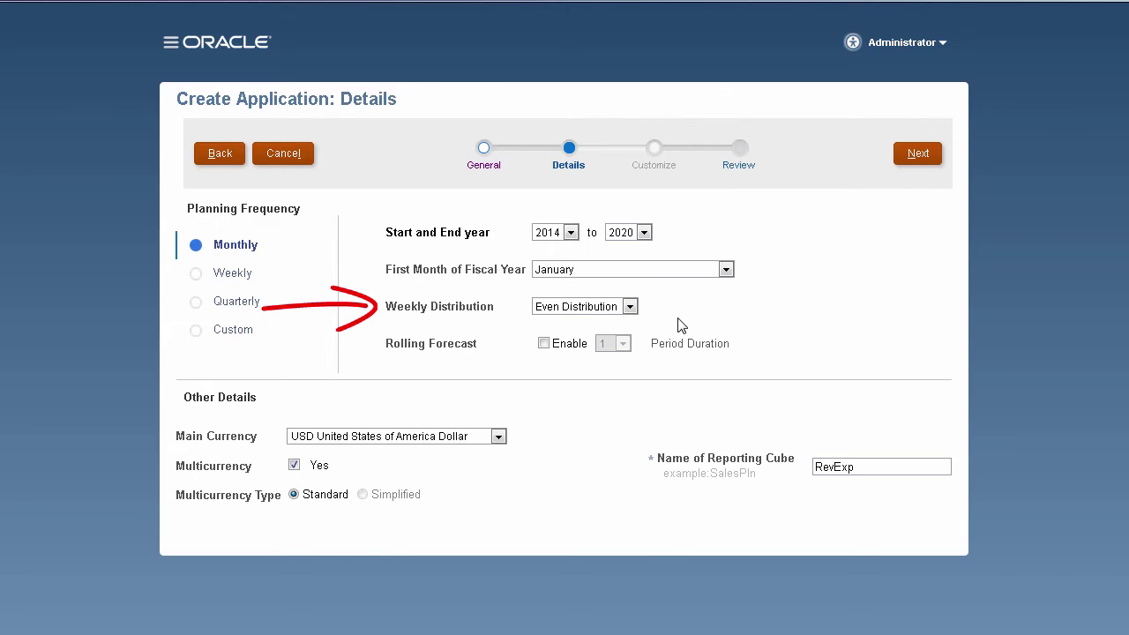
left_click(544, 343)
left_click(623, 343)
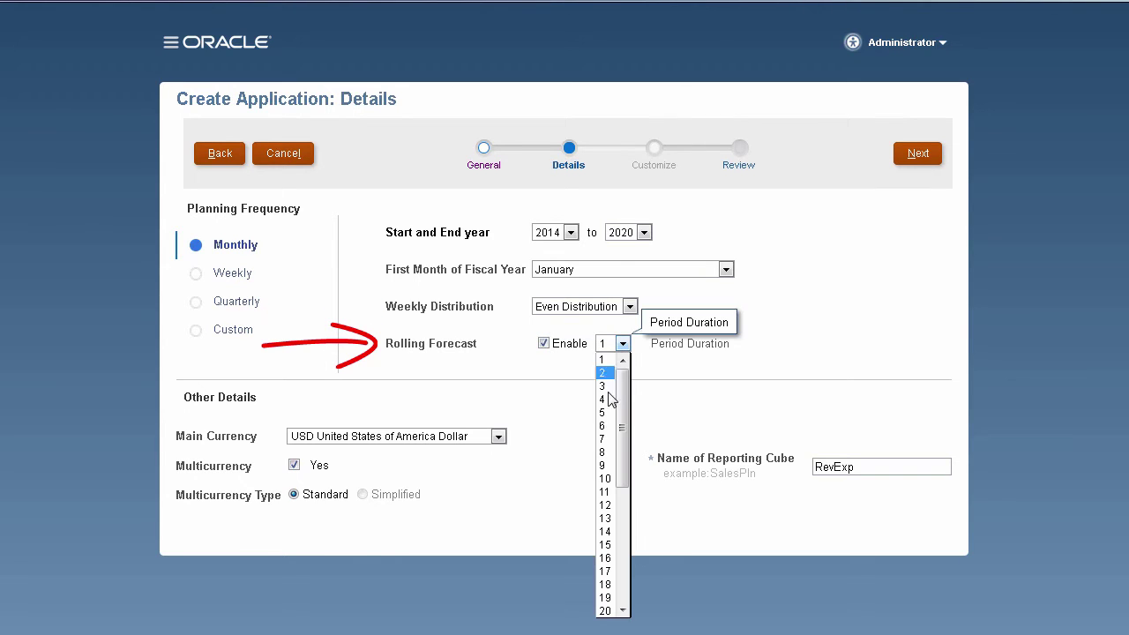
left_click(605, 400)
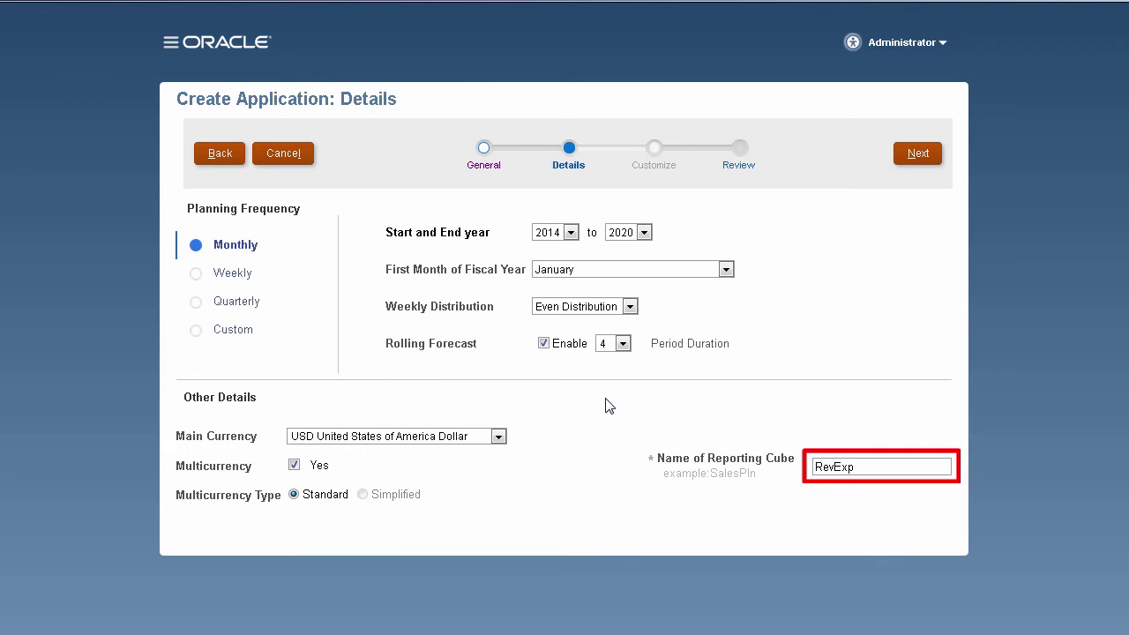
left_click(904, 159)
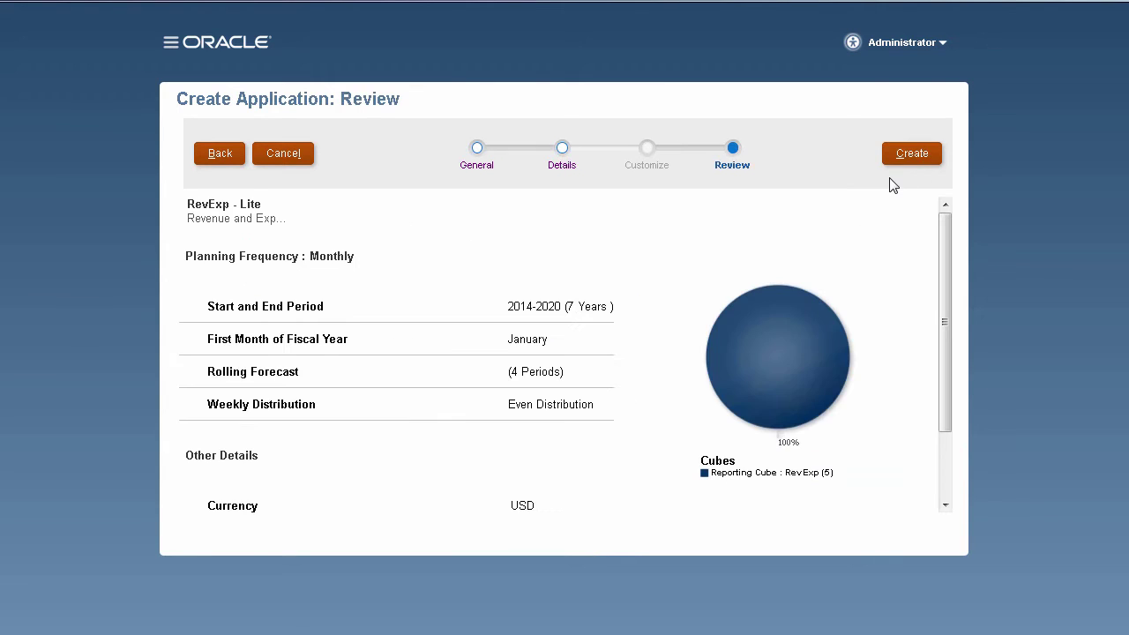
Step: Review the RevExp summary down to its reporting cube and create the Lite application
left_click(942, 490)
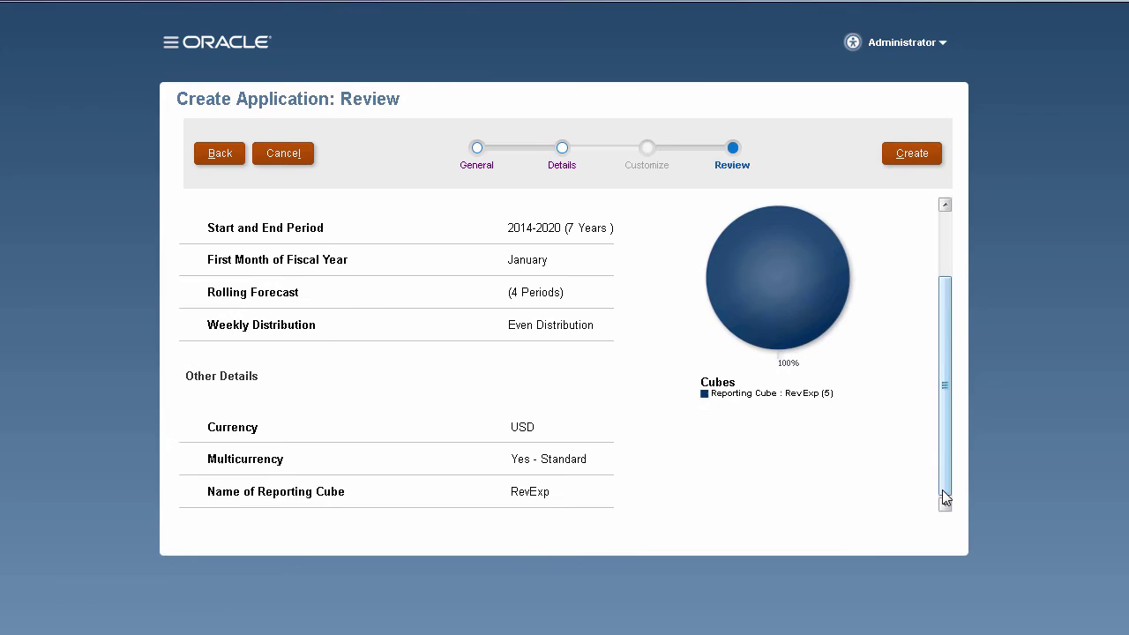
left_click(945, 222)
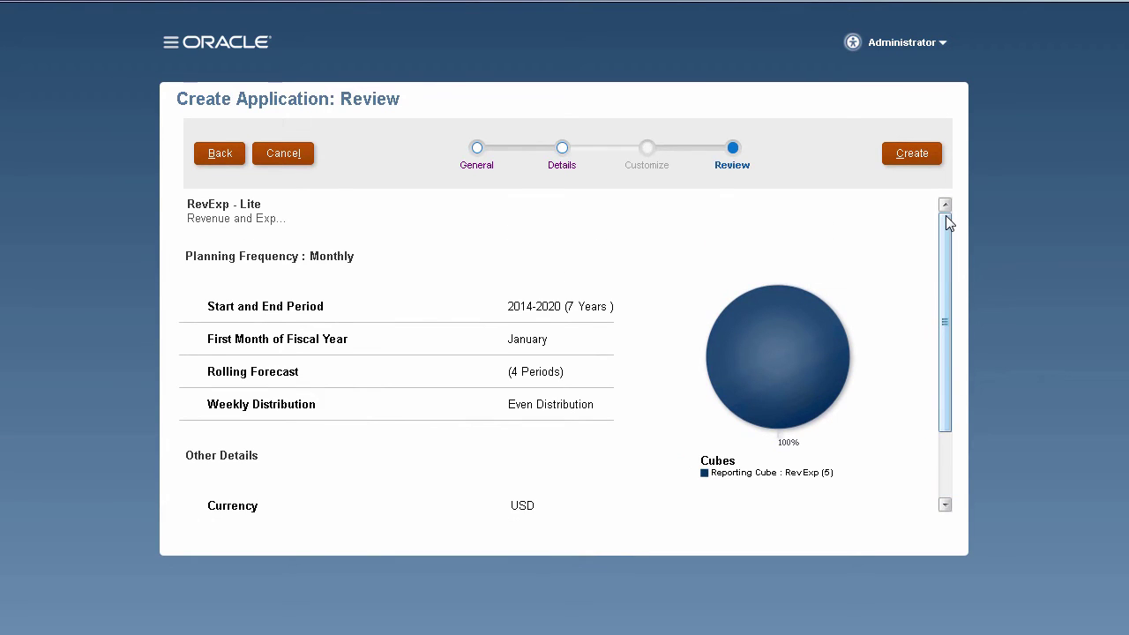
left_click(909, 157)
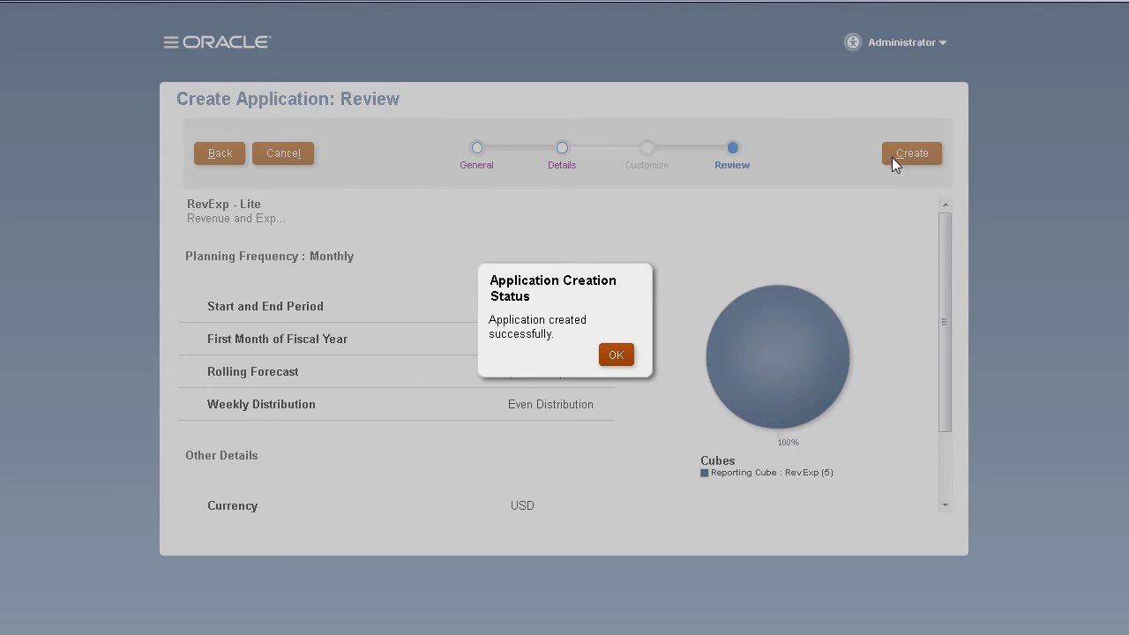
left_click(614, 355)
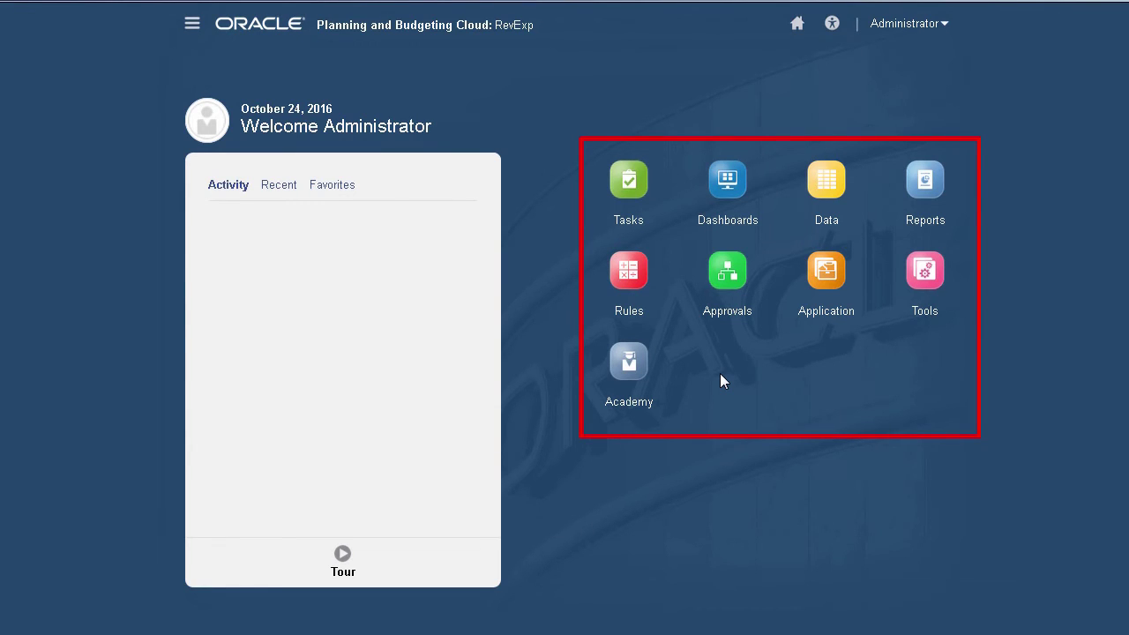
Step: Remove the RevExp application from its application overview and sign back in to the service
left_click(819, 269)
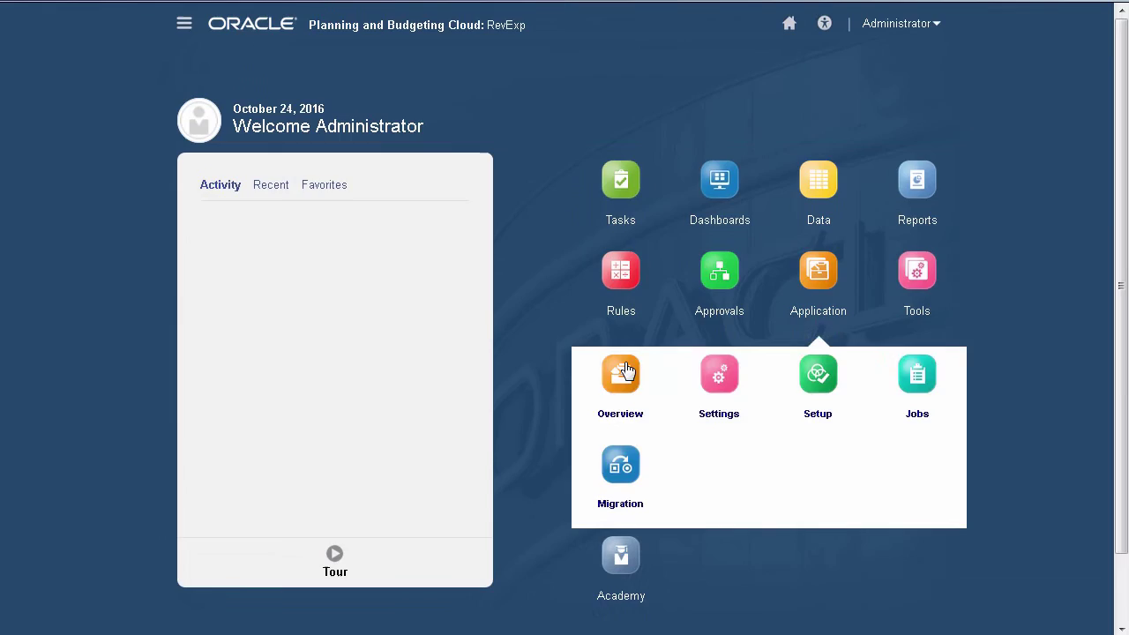
left_click(624, 371)
left_click(1090, 152)
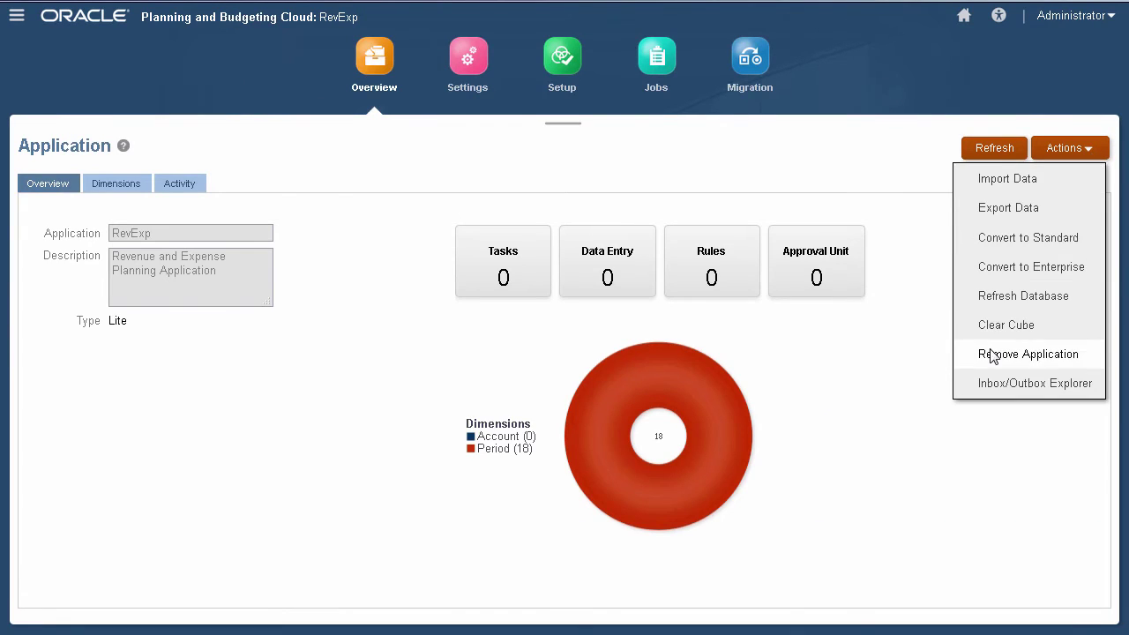
left_click(994, 355)
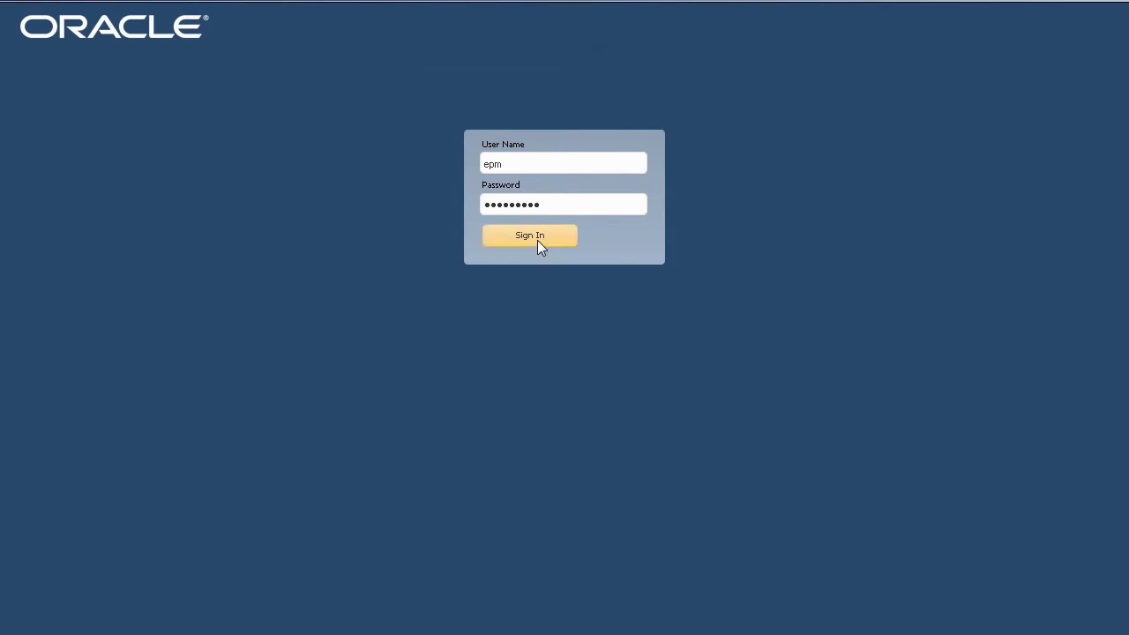
left_click(536, 240)
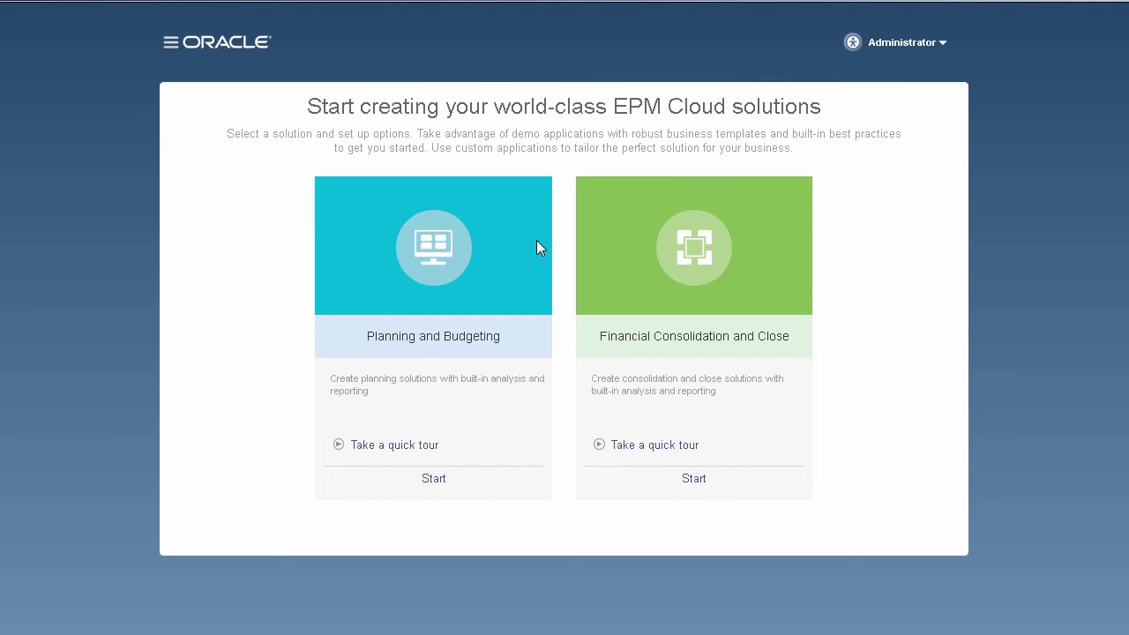
Step: Start a Standard Planning and Budgeting application named HyPlan with the description Planning Application
left_click(431, 479)
left_click(432, 434)
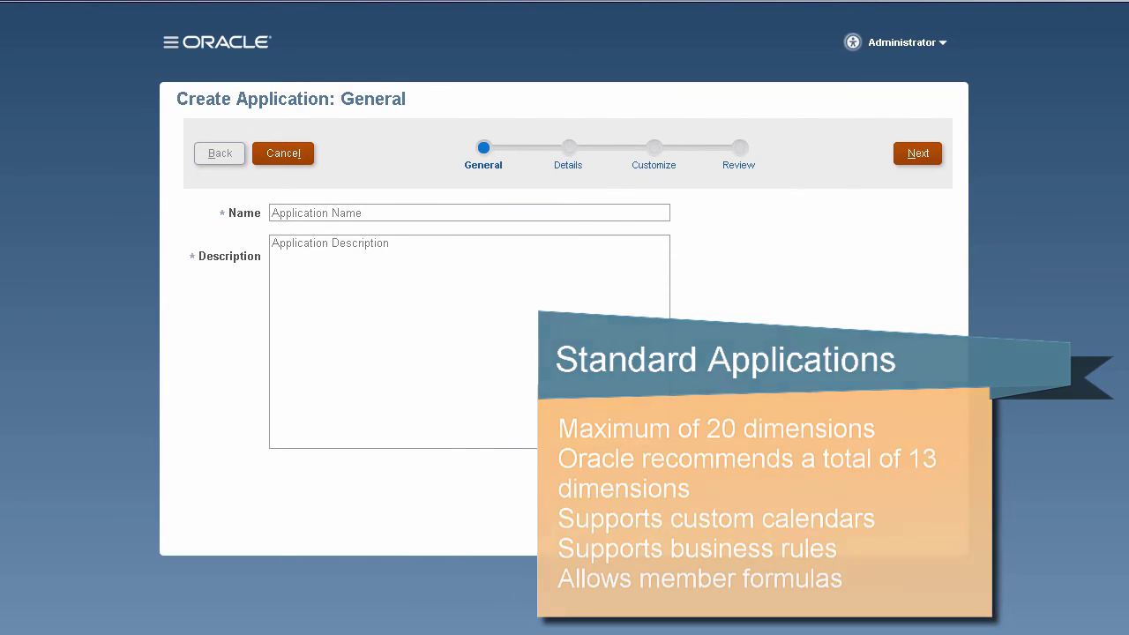
left_click(344, 212)
type("HyPlan")
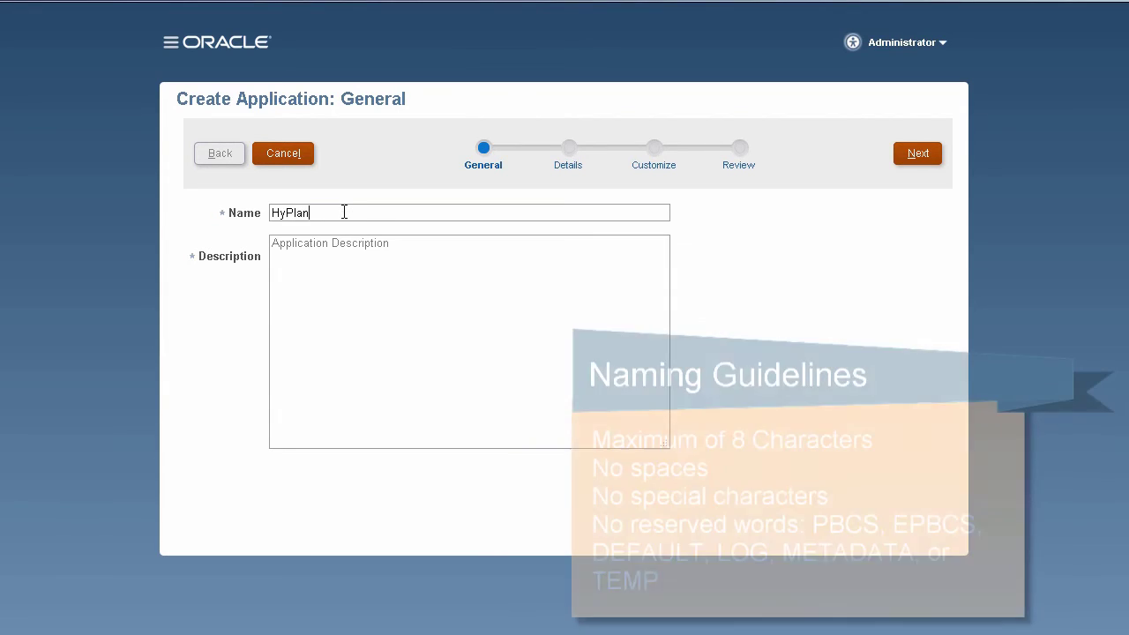
left_click(358, 277)
type("Planning")
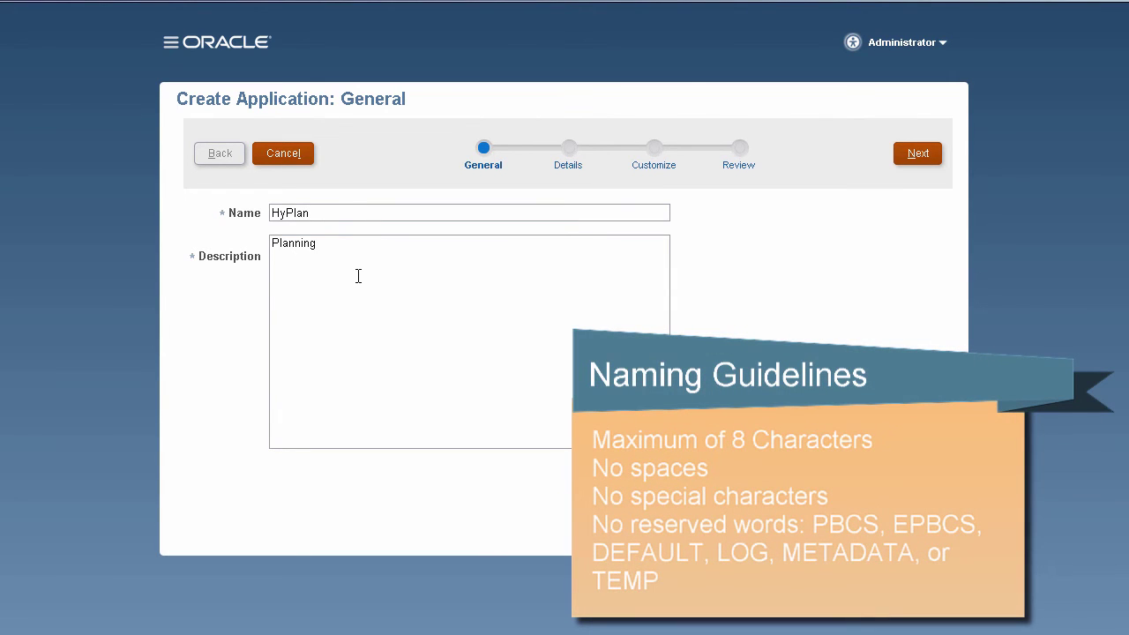
type(" Application")
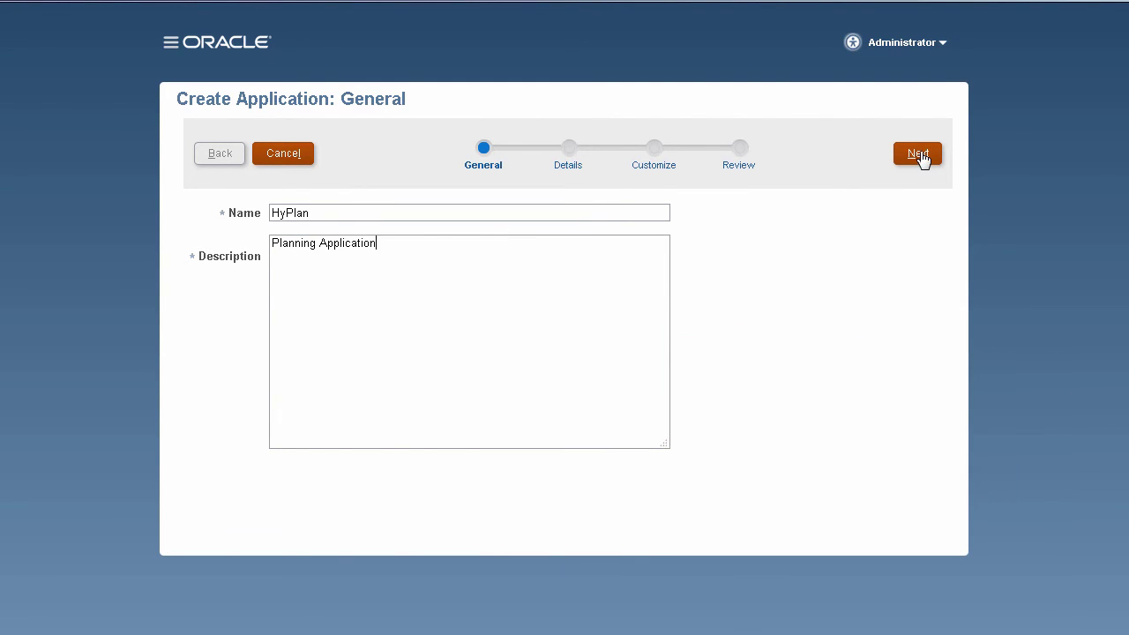
left_click(918, 154)
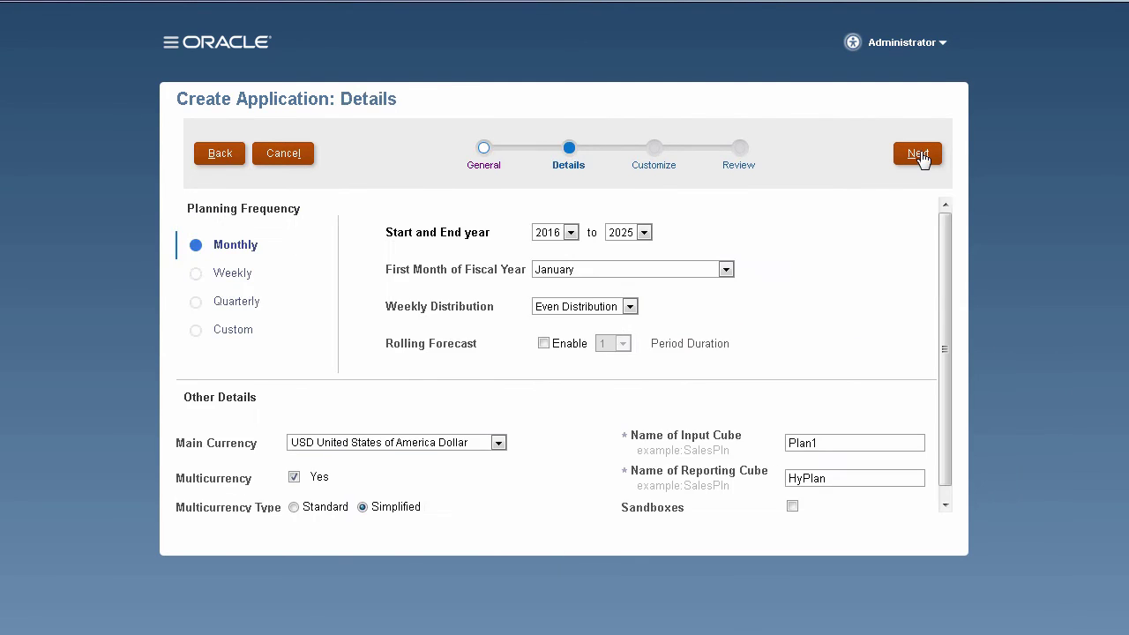
Step: Set the HyPlan application's start year to 2014 and end year to 2020
left_click(571, 233)
left_click(548, 473)
left_click(644, 233)
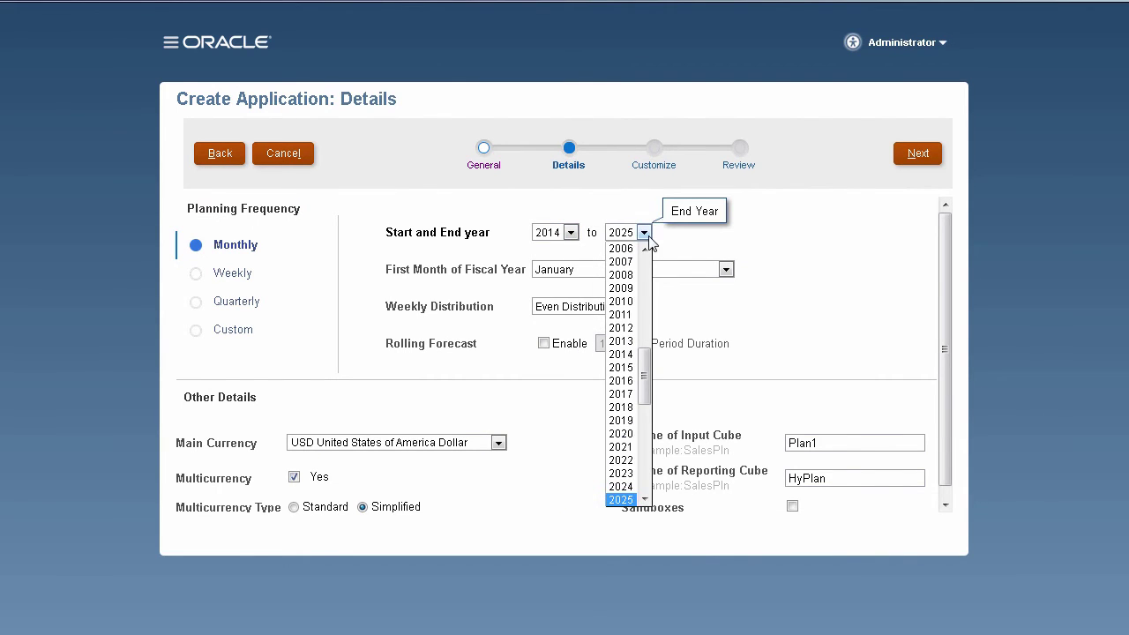
left_click(622, 429)
Step: Enable a rolling forecast with a period duration of 4, enable sandboxes, and continue to the dimension customization
left_click(543, 343)
left_click(622, 343)
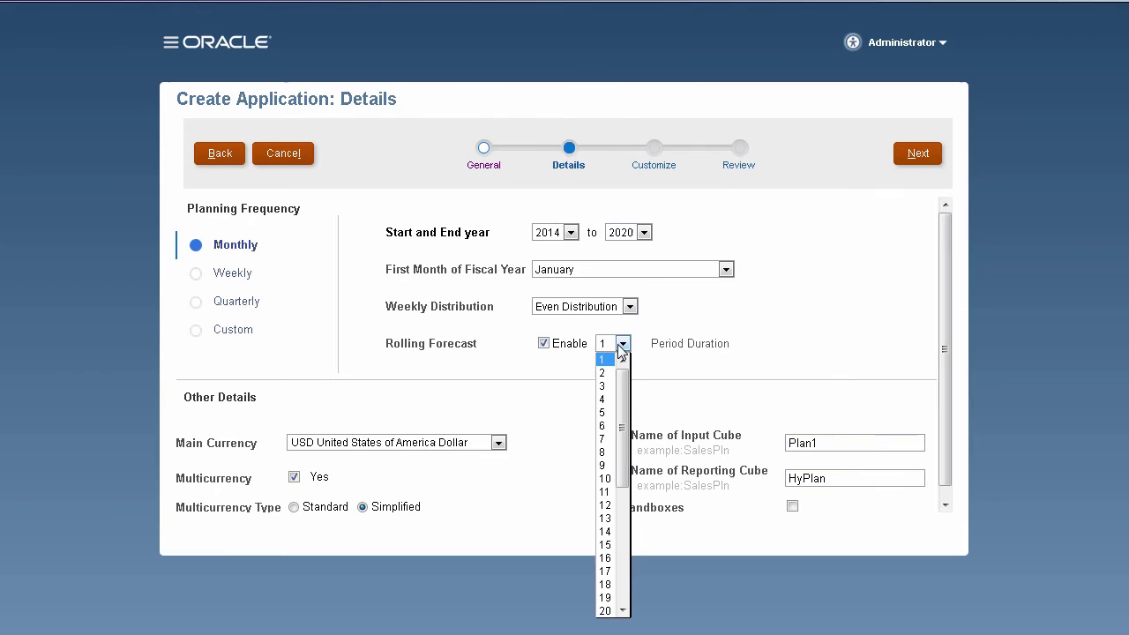
left_click(604, 399)
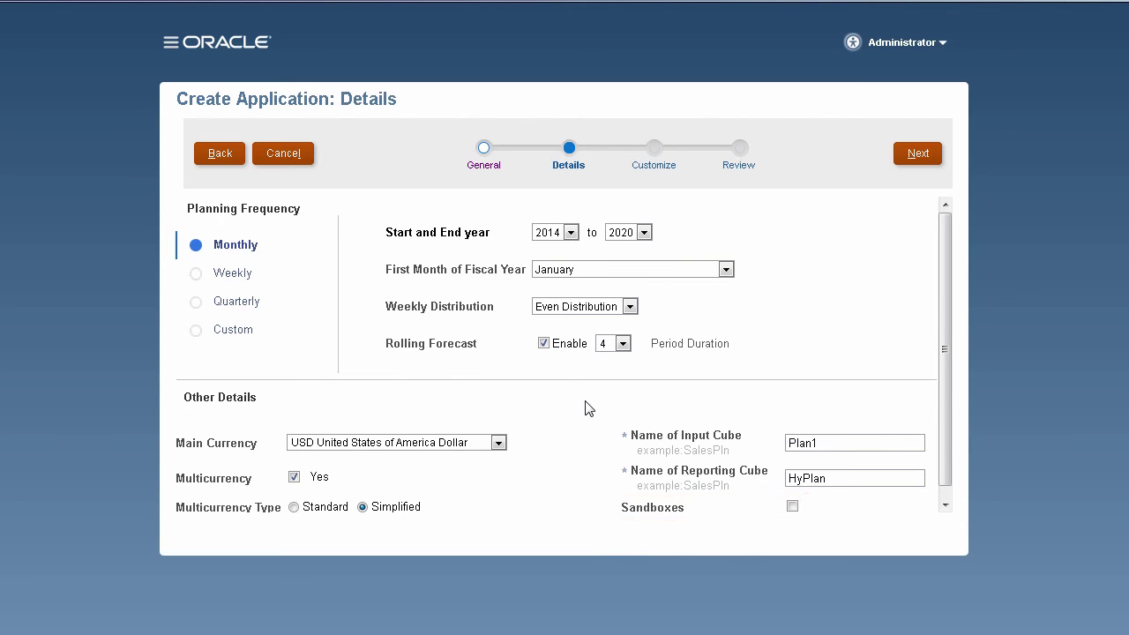
left_click(792, 506)
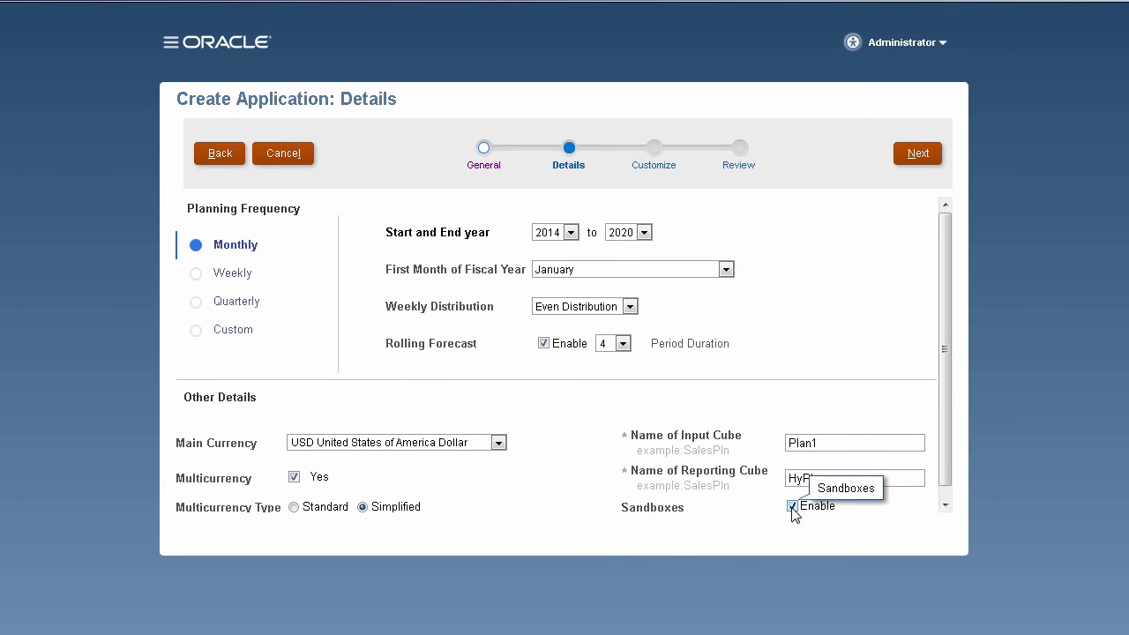
scroll(944, 497, "down", 1)
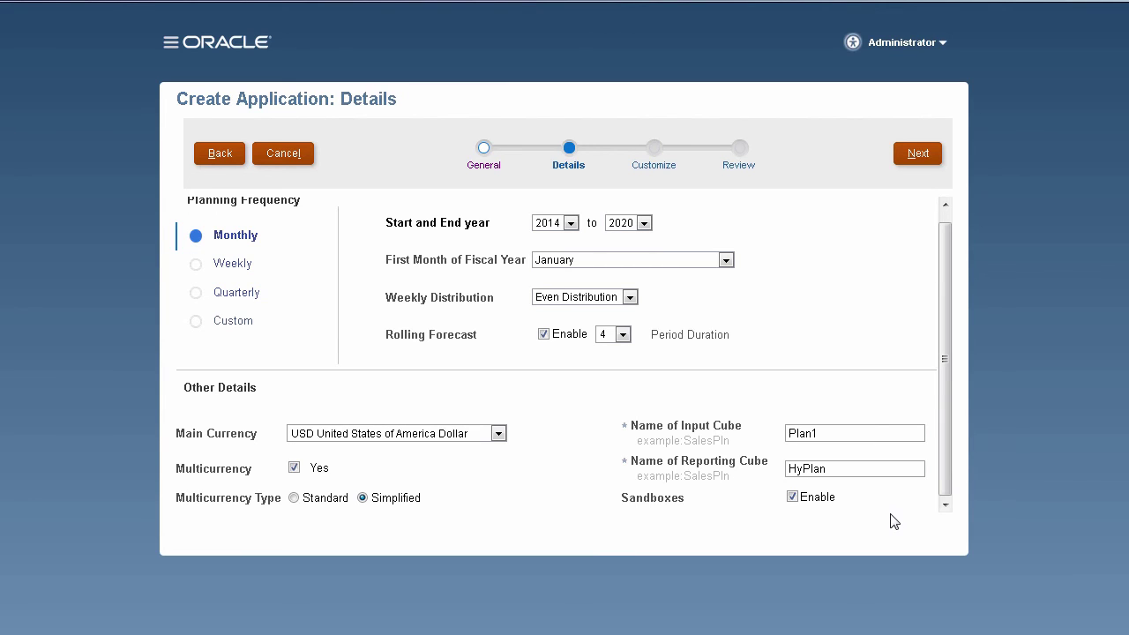
left_click(917, 153)
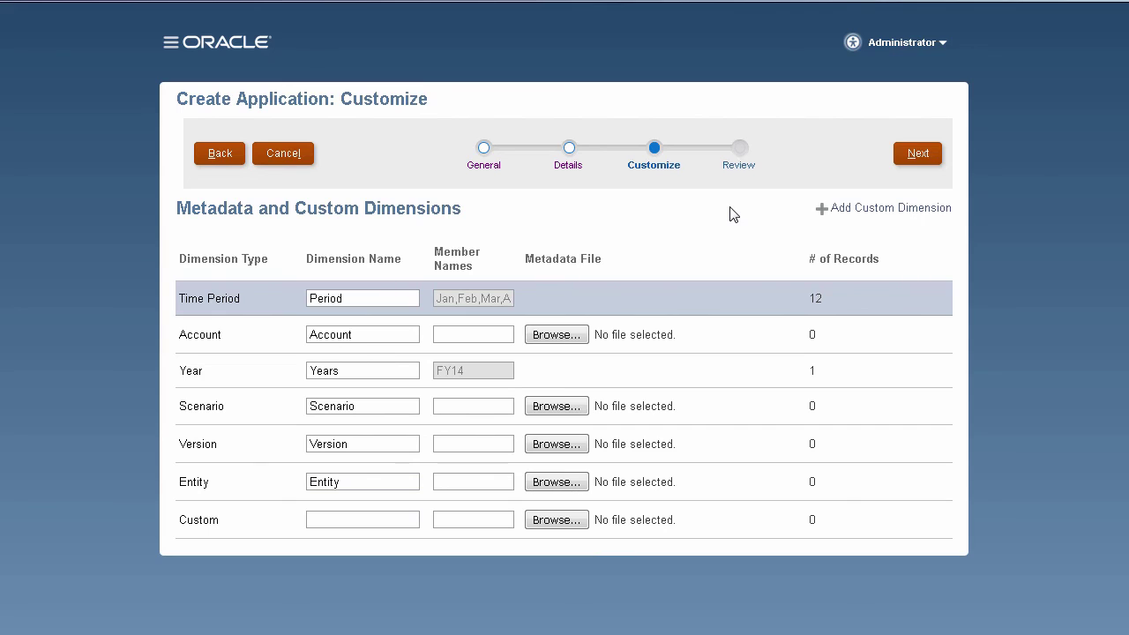
Step: Rename the Time Period dimension to Periods and continue to the review
double_click(374, 299)
type("Periods")
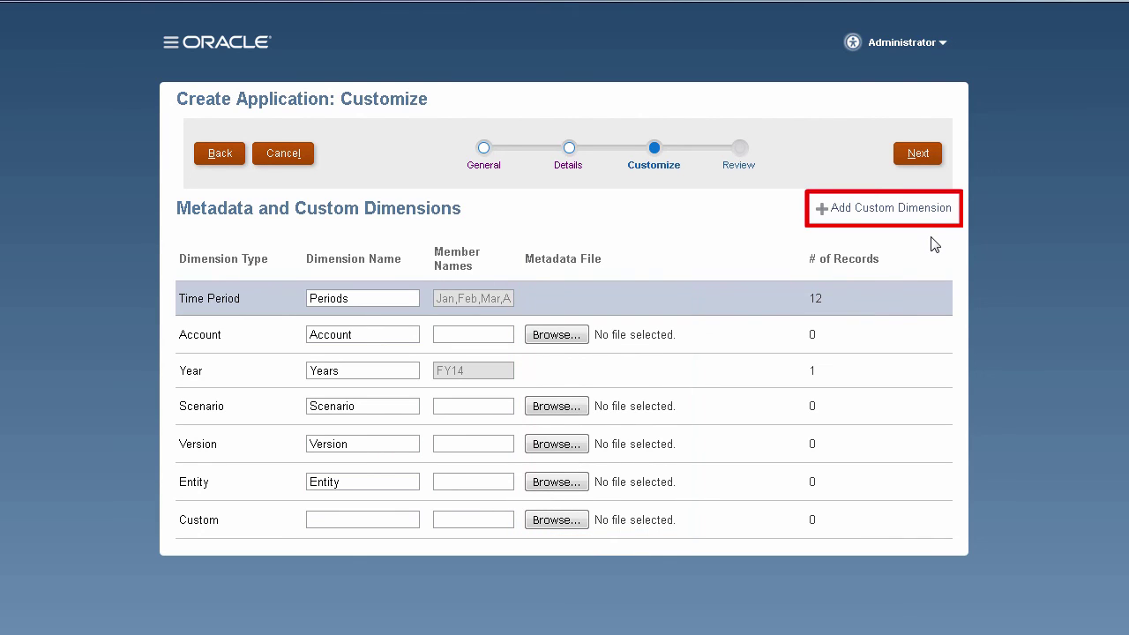
left_click(919, 153)
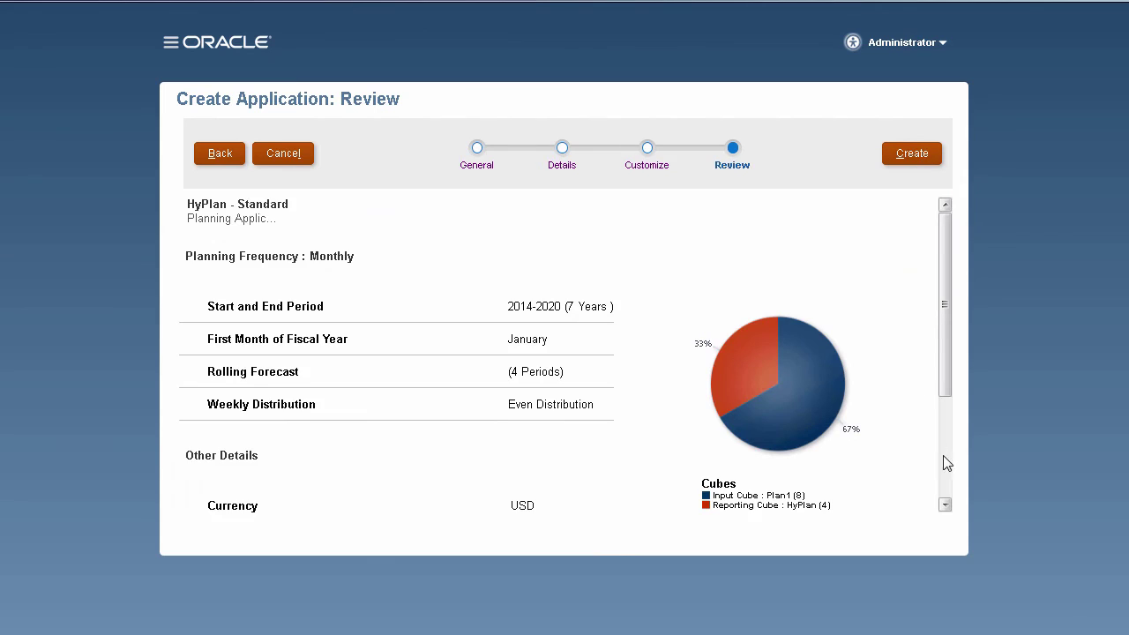
Step: Review the HyPlan summary down to its input and reporting cubes and create the Standard application
scroll(942, 476, "down", 3)
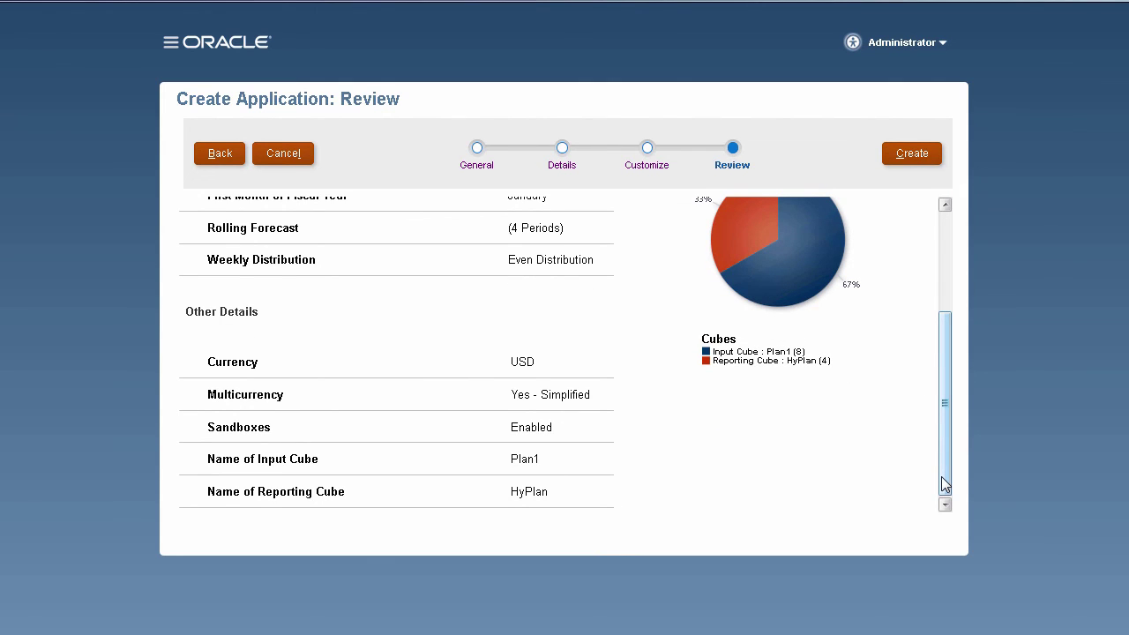
left_click_drag(949, 428, 946, 226)
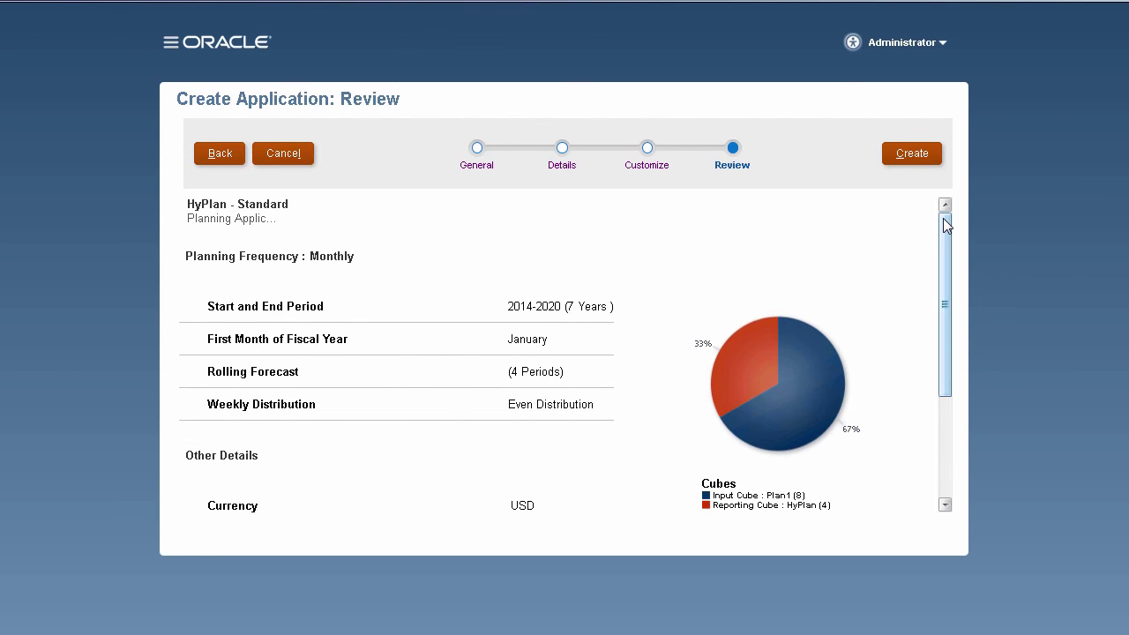
left_click(905, 163)
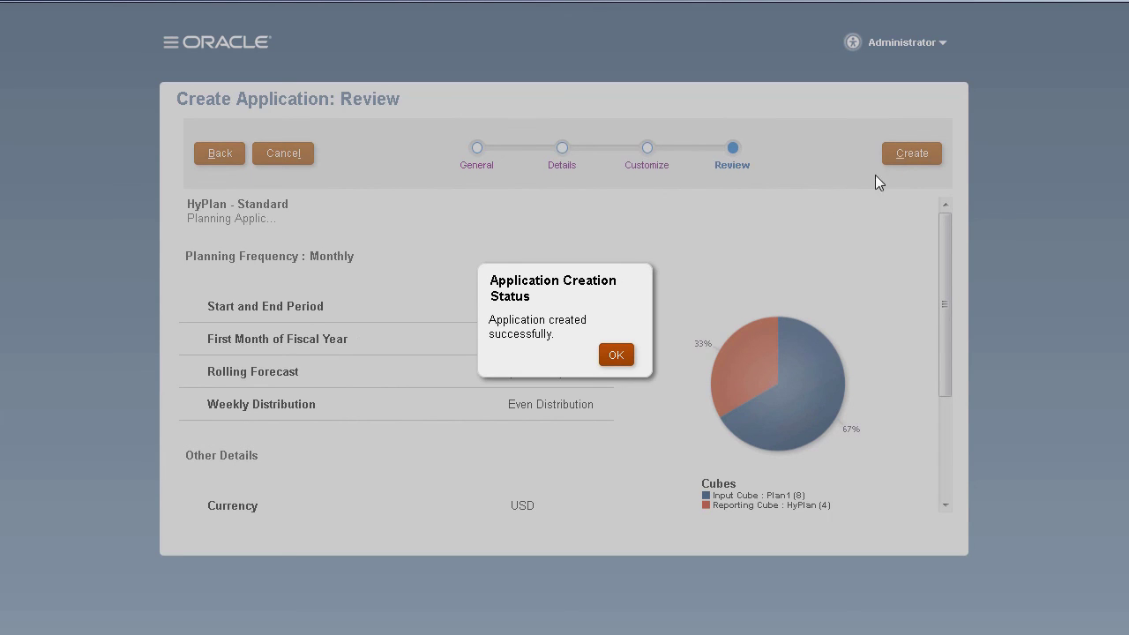
left_click(615, 355)
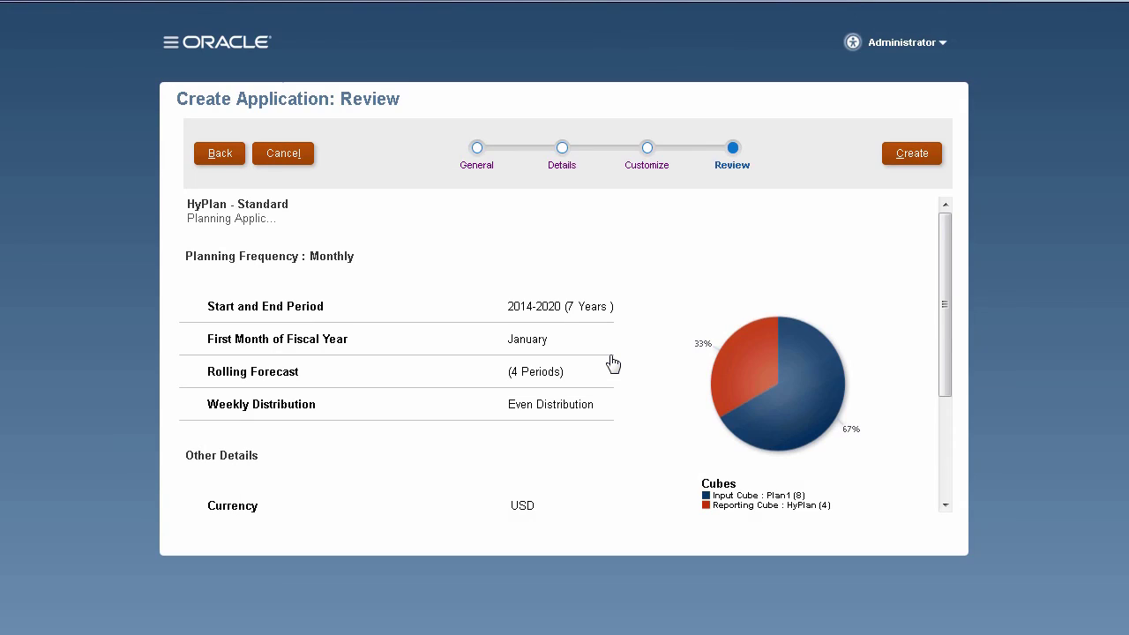